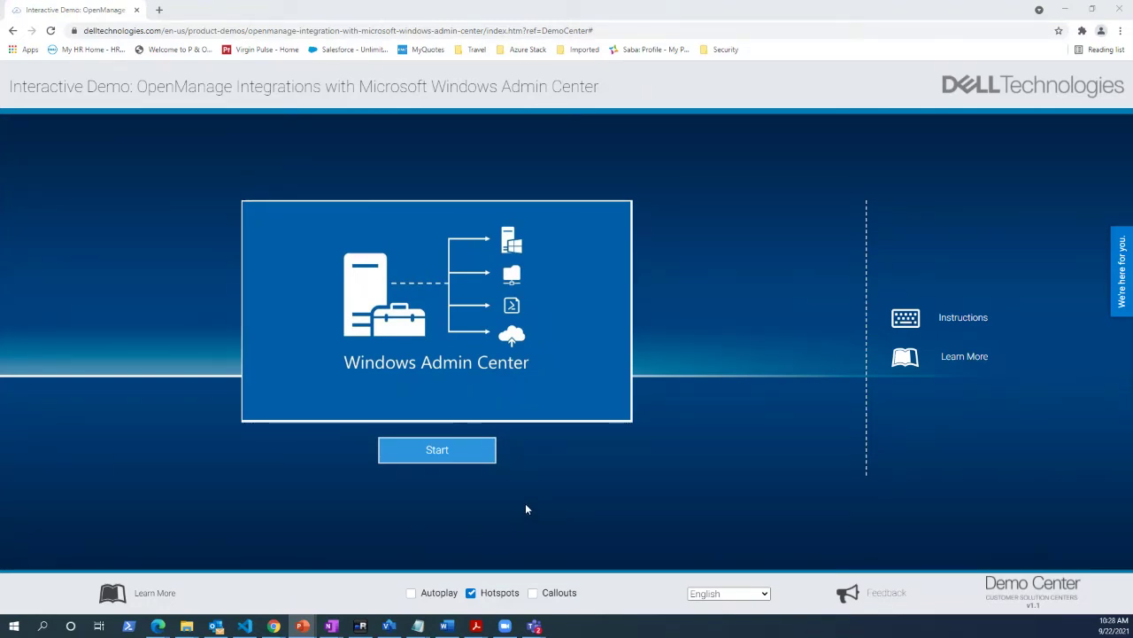
Step: Start the 1-Click Full Stack Cluster-Aware Updating demo and check the cluster for updates, including the operating system updates
left_click(440, 450)
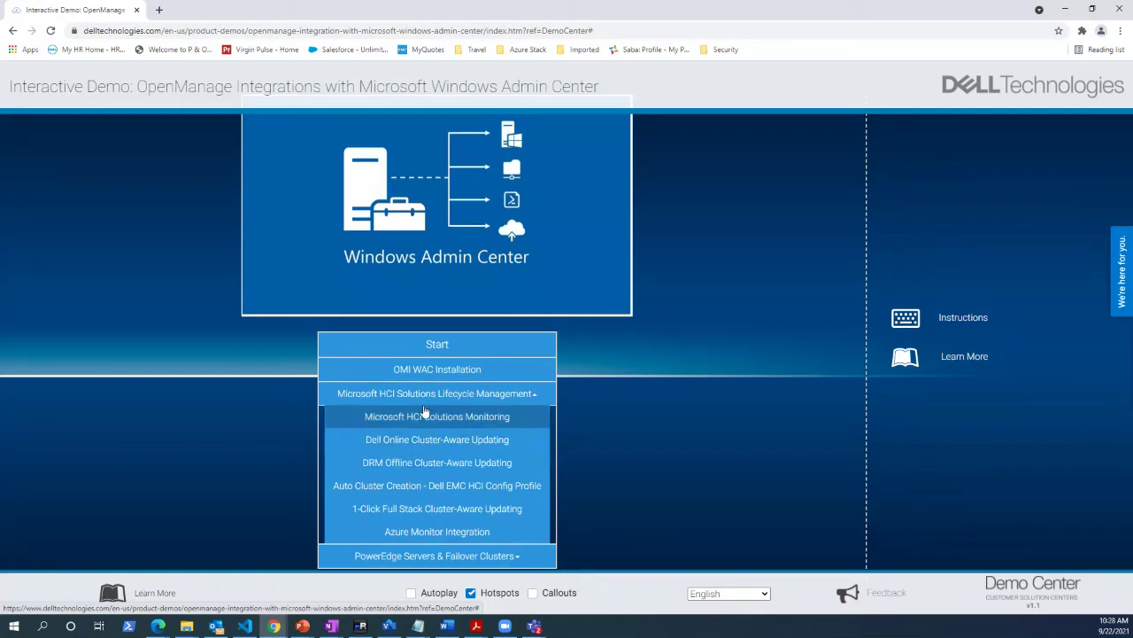
left_click(431, 511)
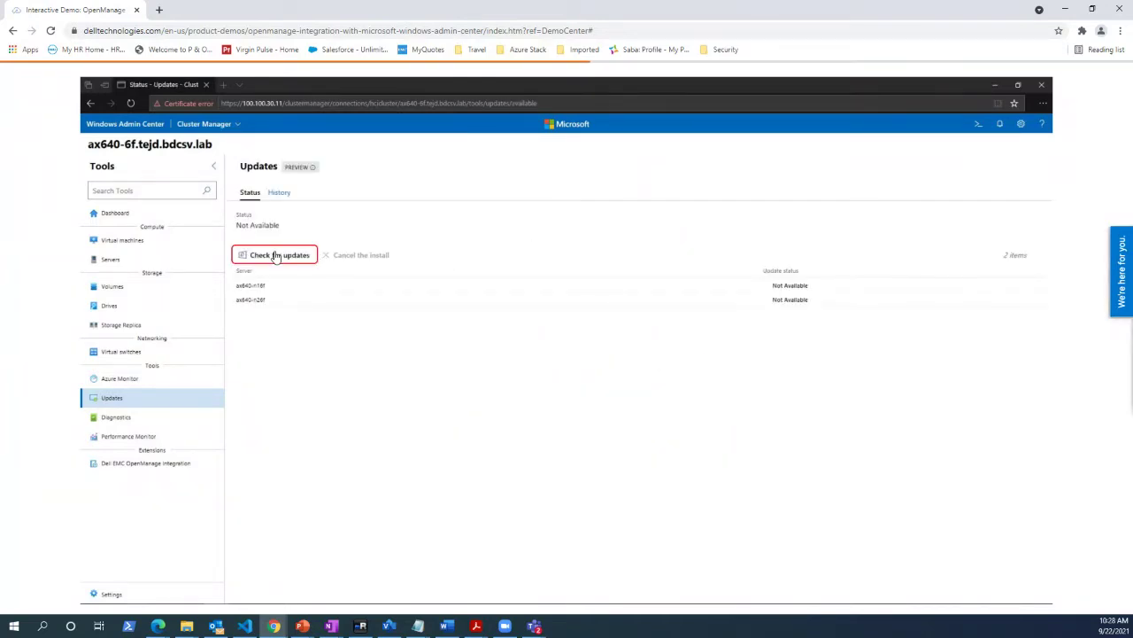
left_click(273, 253)
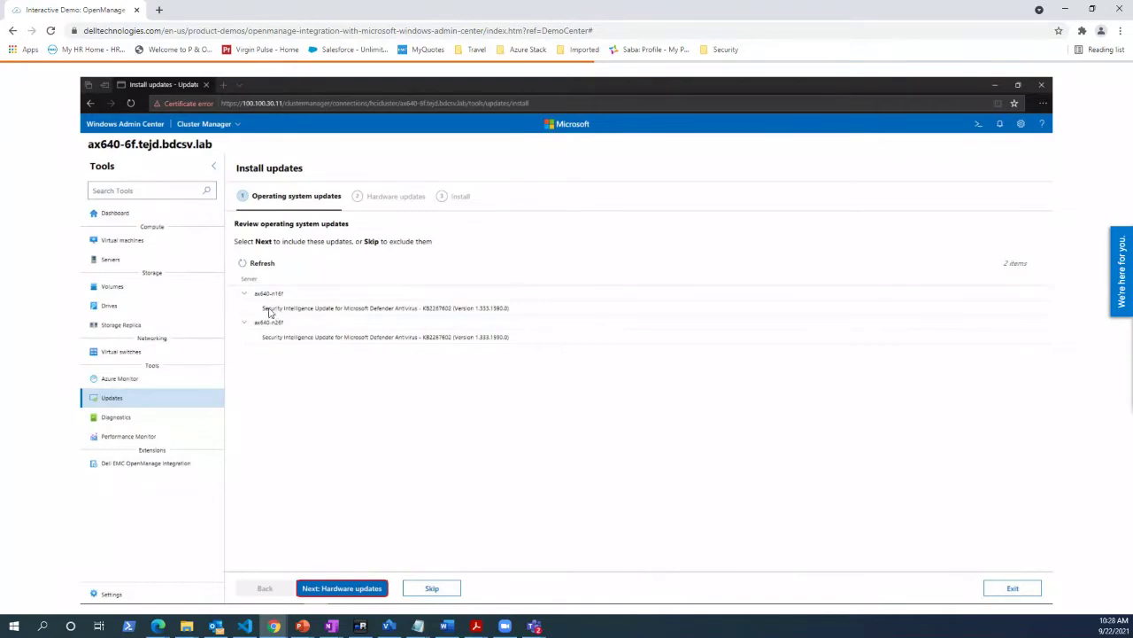
left_click(344, 589)
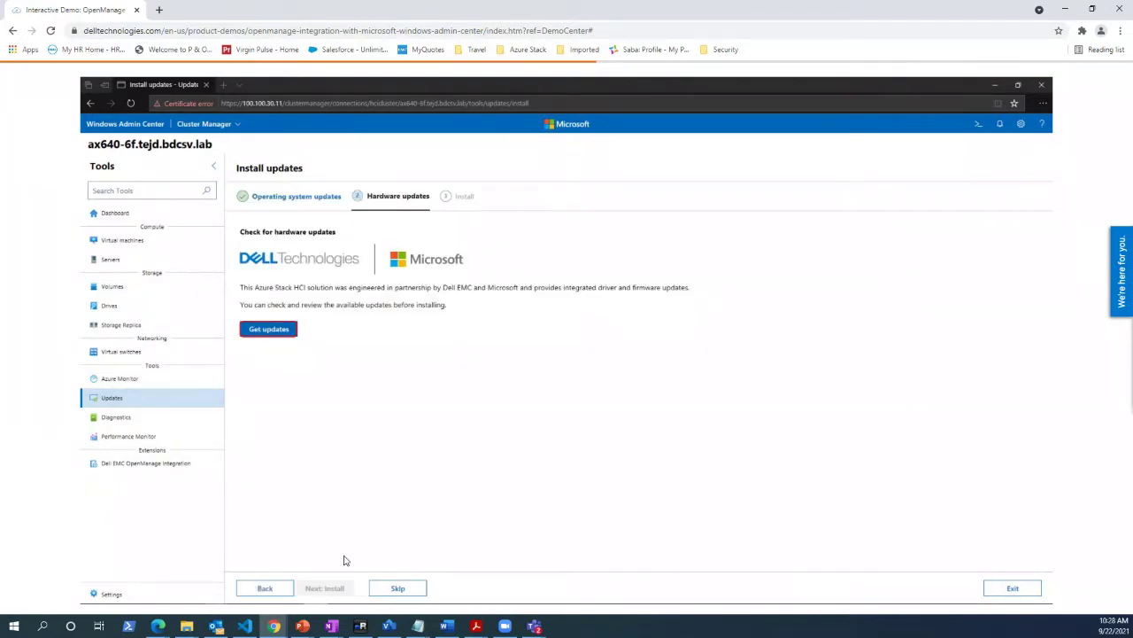
Step: Get the hardware updates and generate a compliance report using the online HTTPS update catalog for Microsoft HCI Solutions
left_click(266, 329)
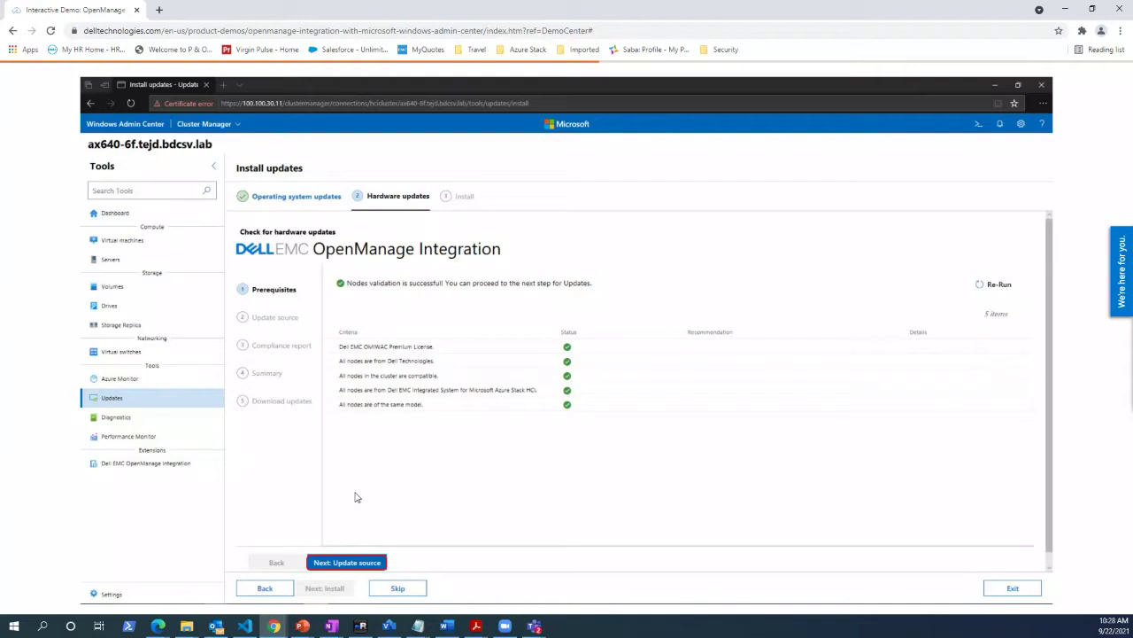
left_click(354, 563)
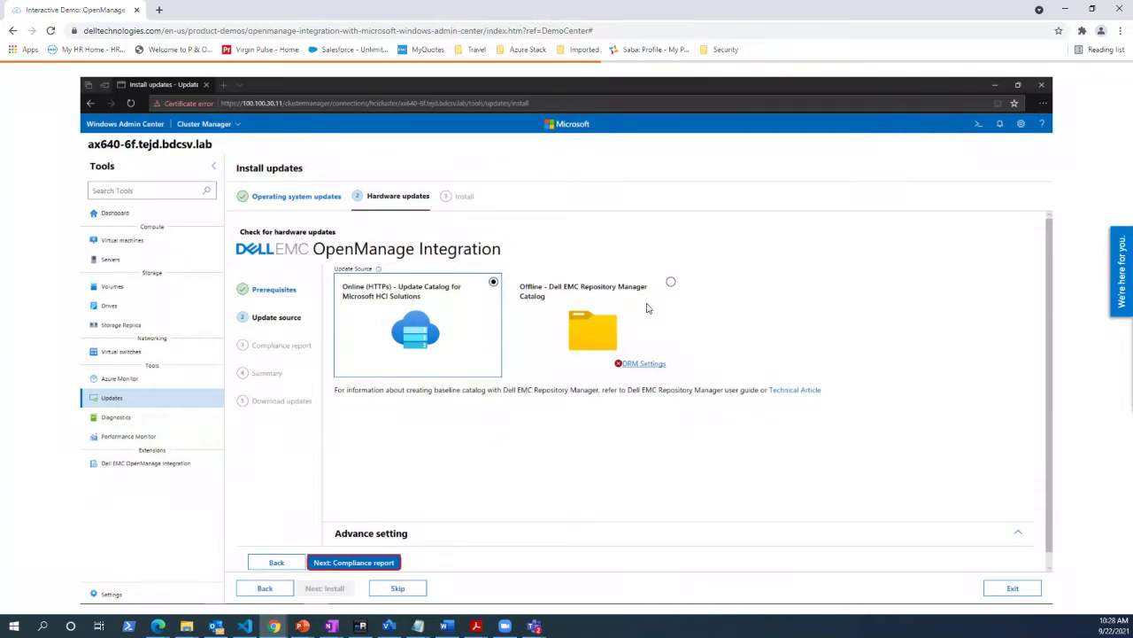
left_click(374, 559)
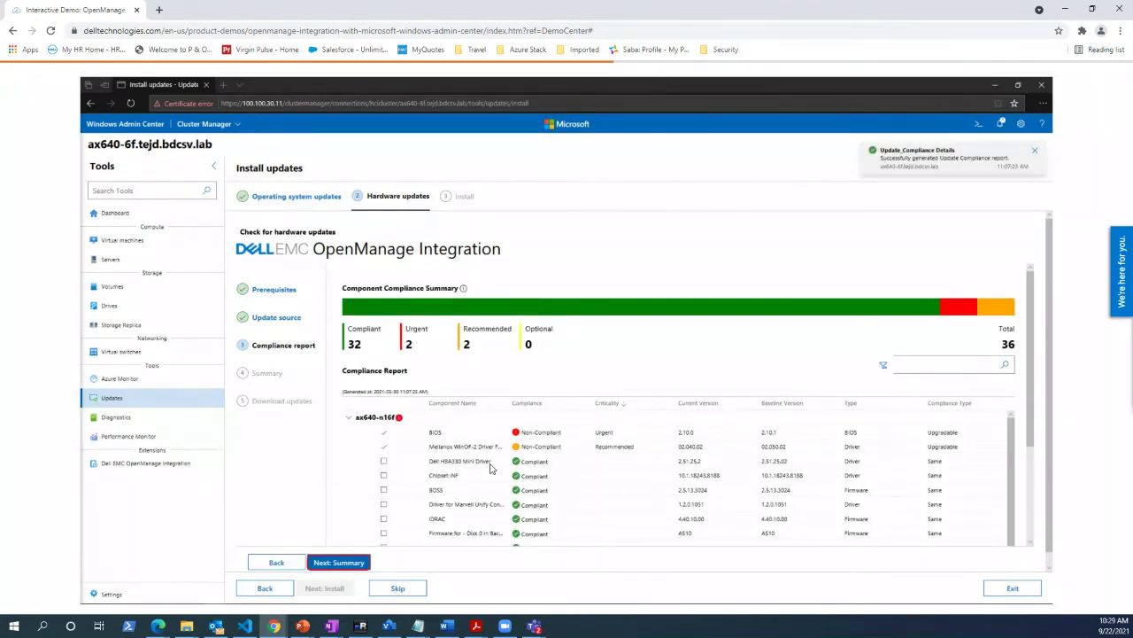
Step: Download the selected BIOS and Mellanox WinOF-2 driver updates for both nodes, and install them with the operating system updates
left_click(332, 564)
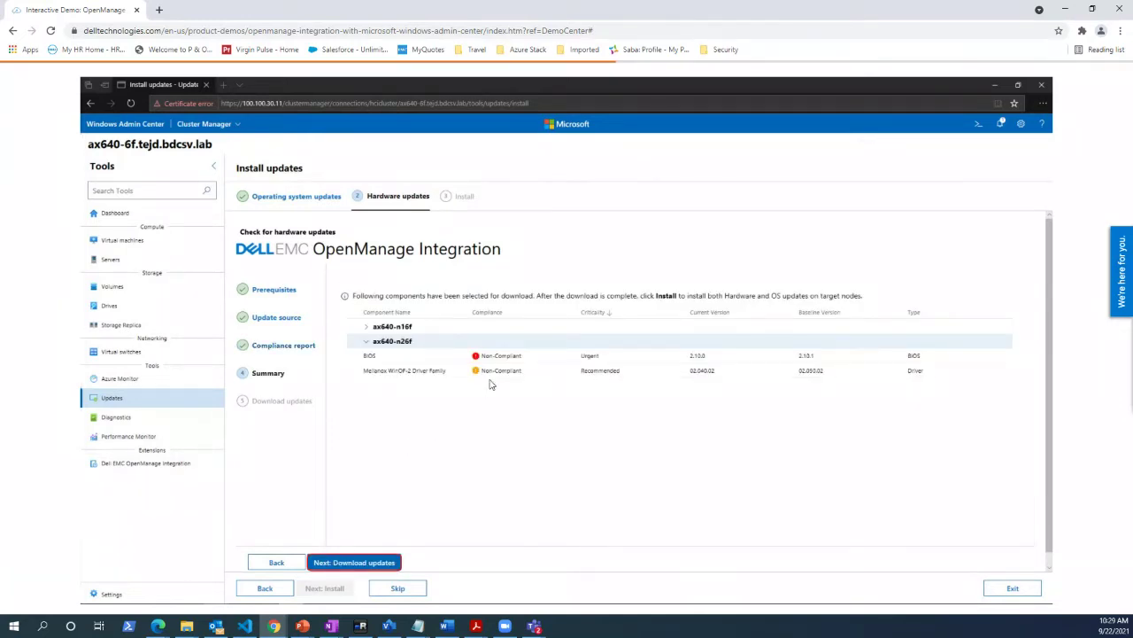
left_click(357, 563)
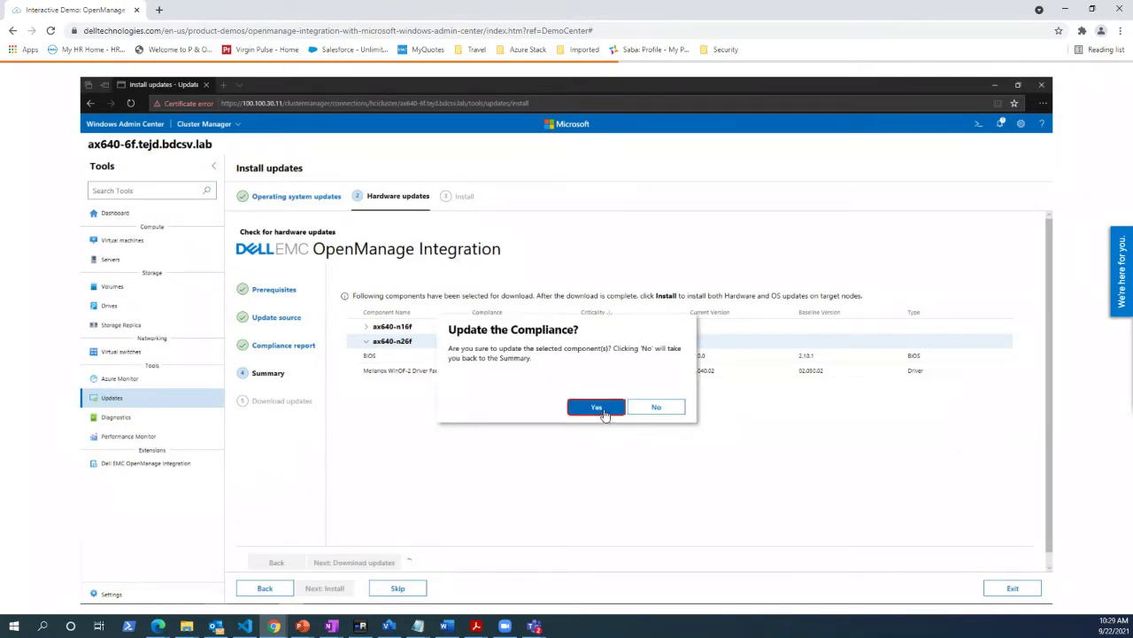
left_click(598, 408)
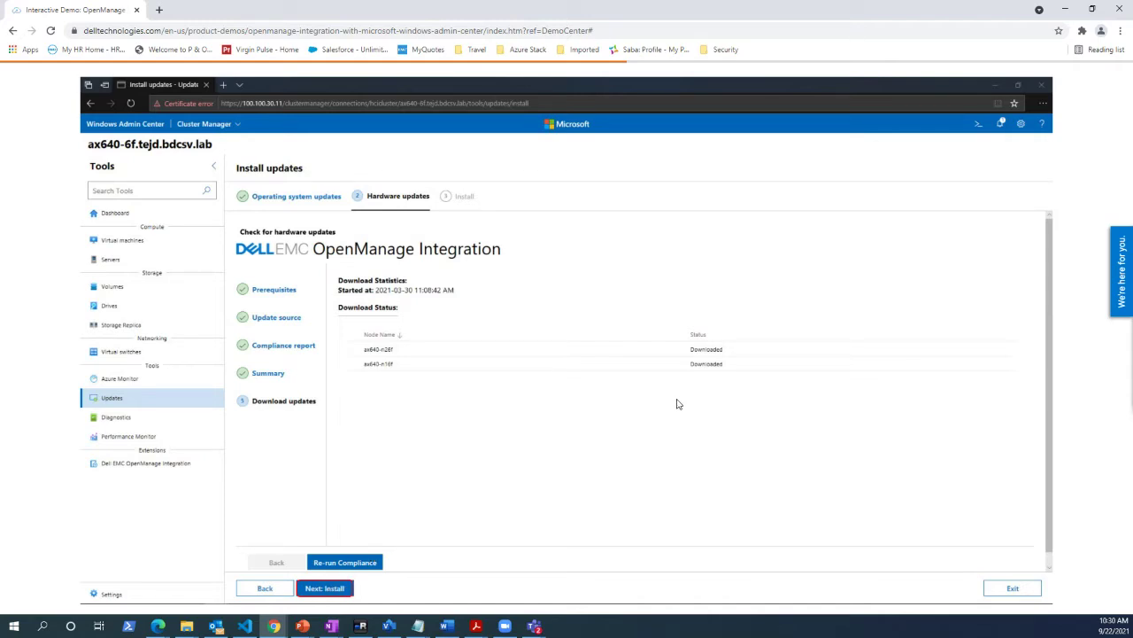
left_click(324, 590)
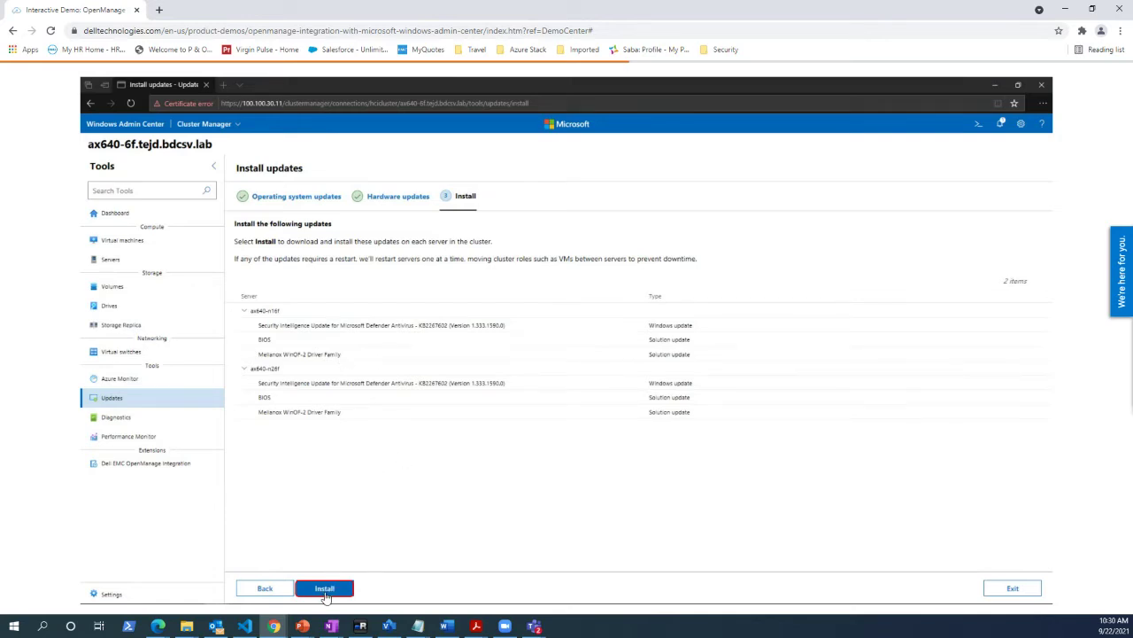
left_click(325, 590)
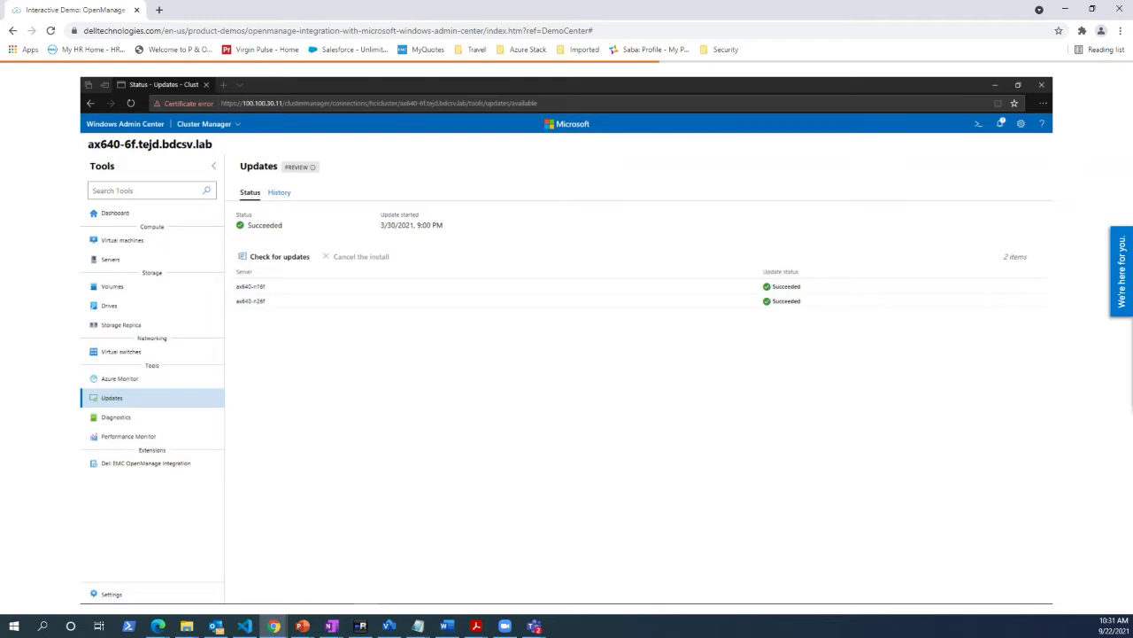
Step: Switch to the PowerPoint slide show and advance to the Scheduled hardware life cycle management slide
key("alt+Tab")
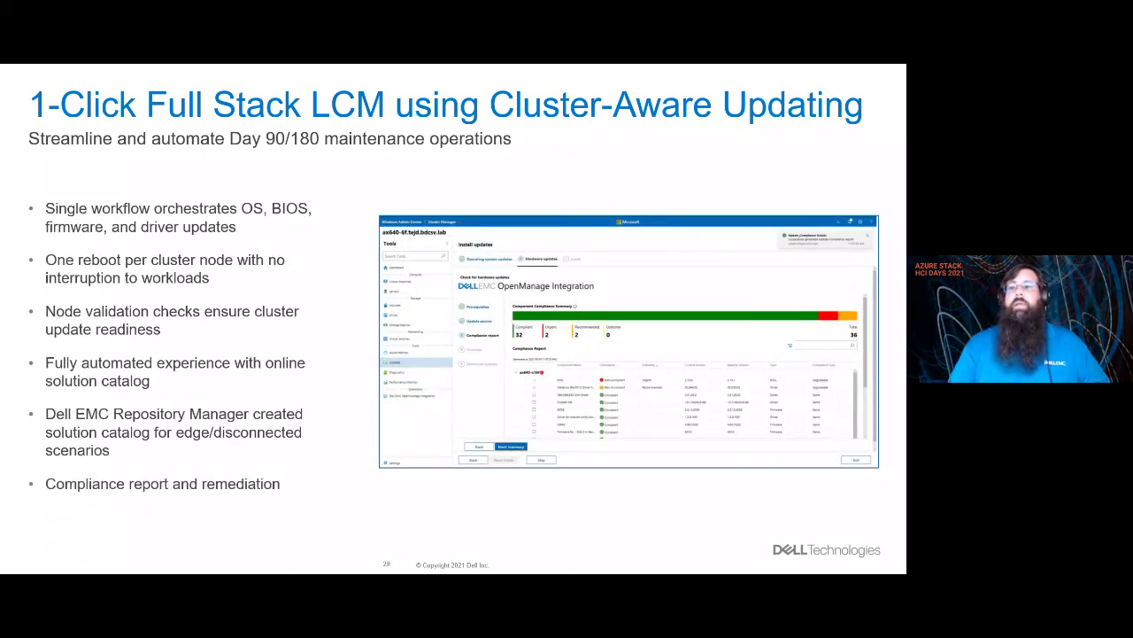
key("Right")
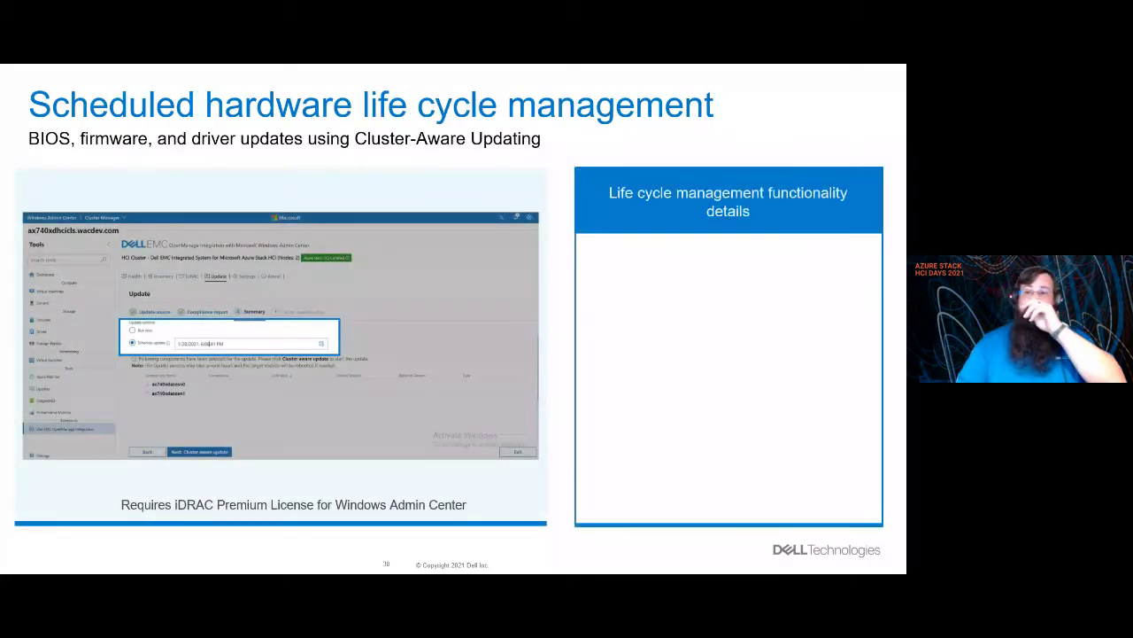
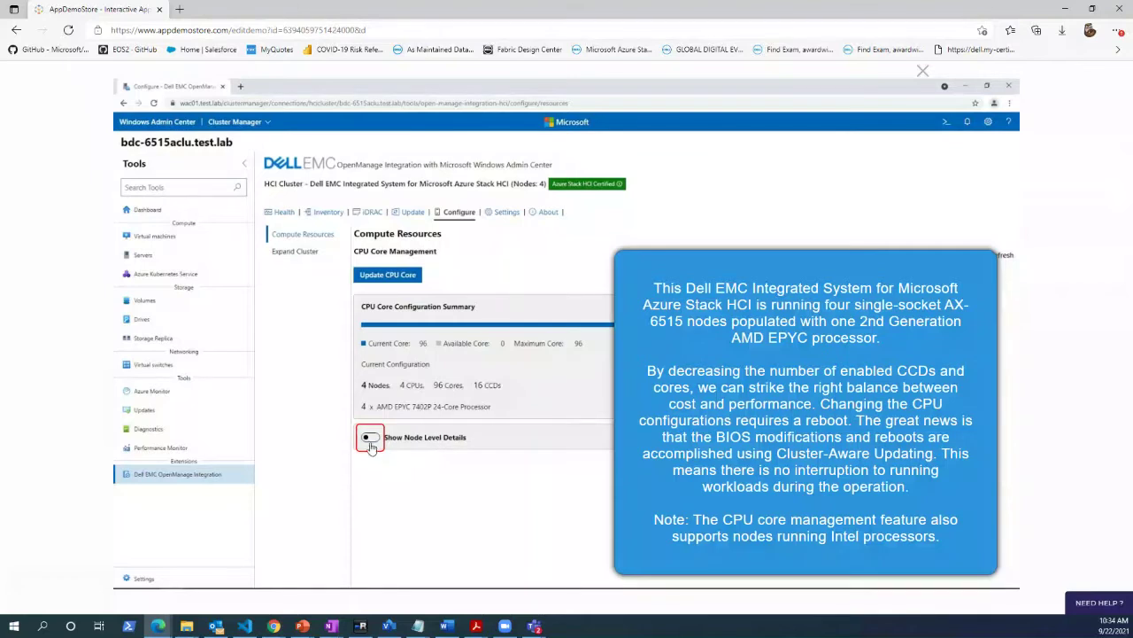
Step: Review the advanced CPU details of node 6515a1.test.lab in the node-level details, and hide those details again
left_click(370, 438)
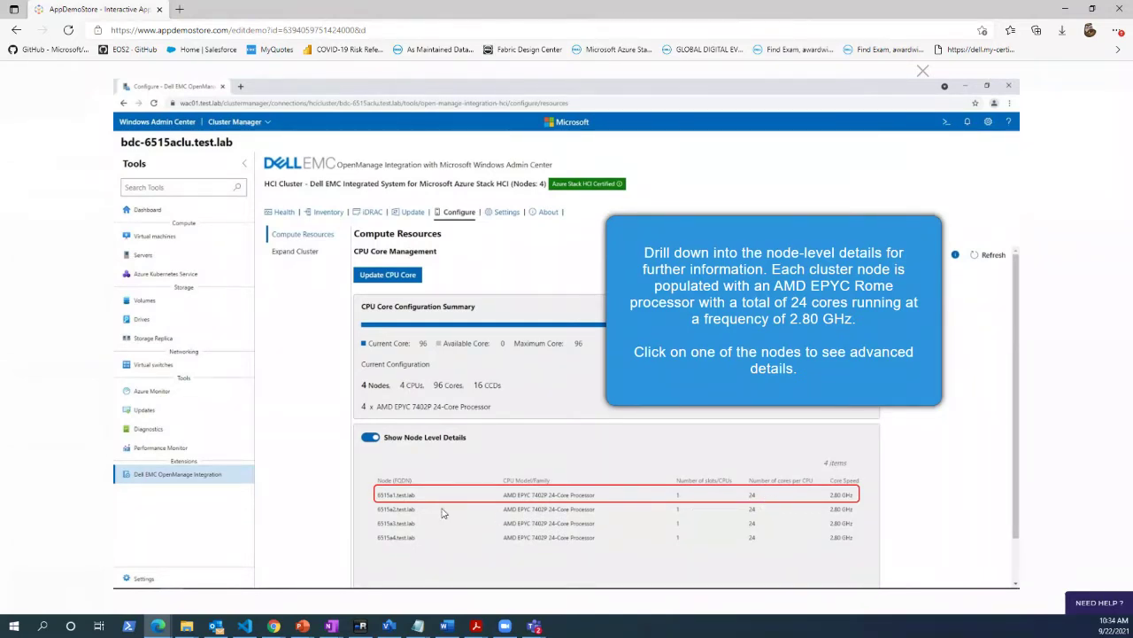
left_click(397, 495)
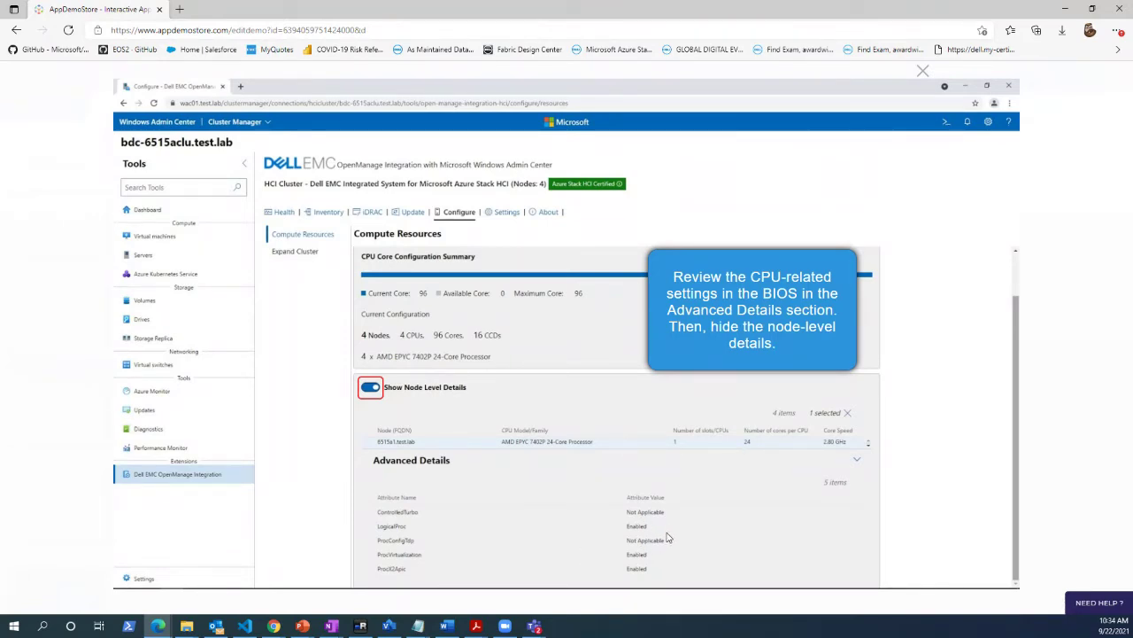
left_click(370, 389)
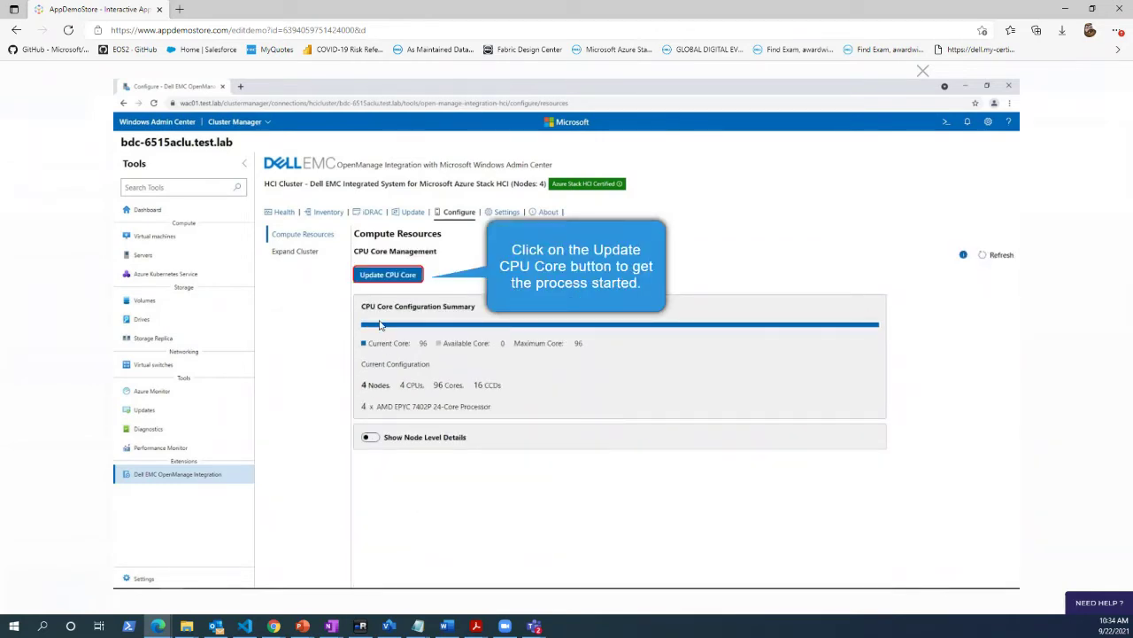
Step: Update the cluster's CPU cores to 3 CCDs per processor and 4 cores per CCD, with Apply and Reboot Now
left_click(380, 276)
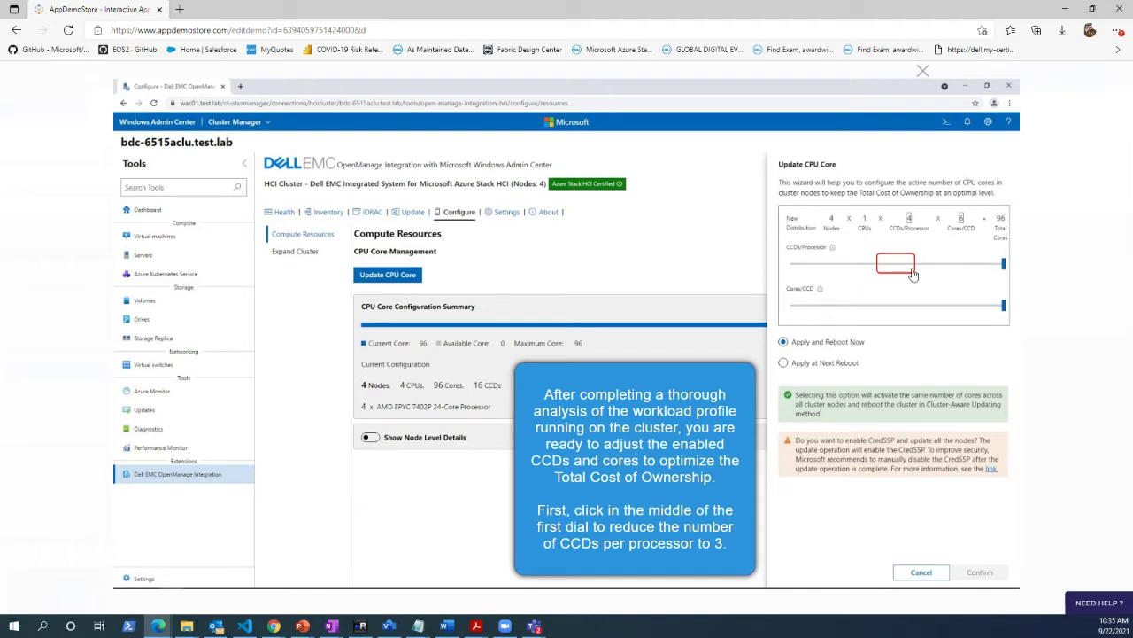
left_click(898, 263)
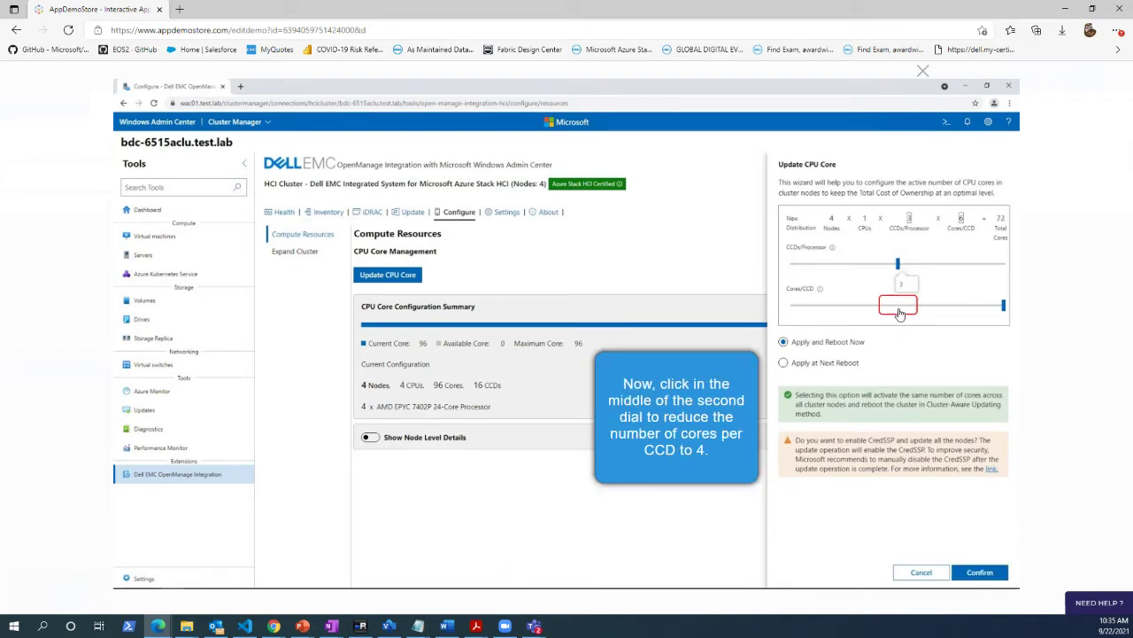
left_click(899, 307)
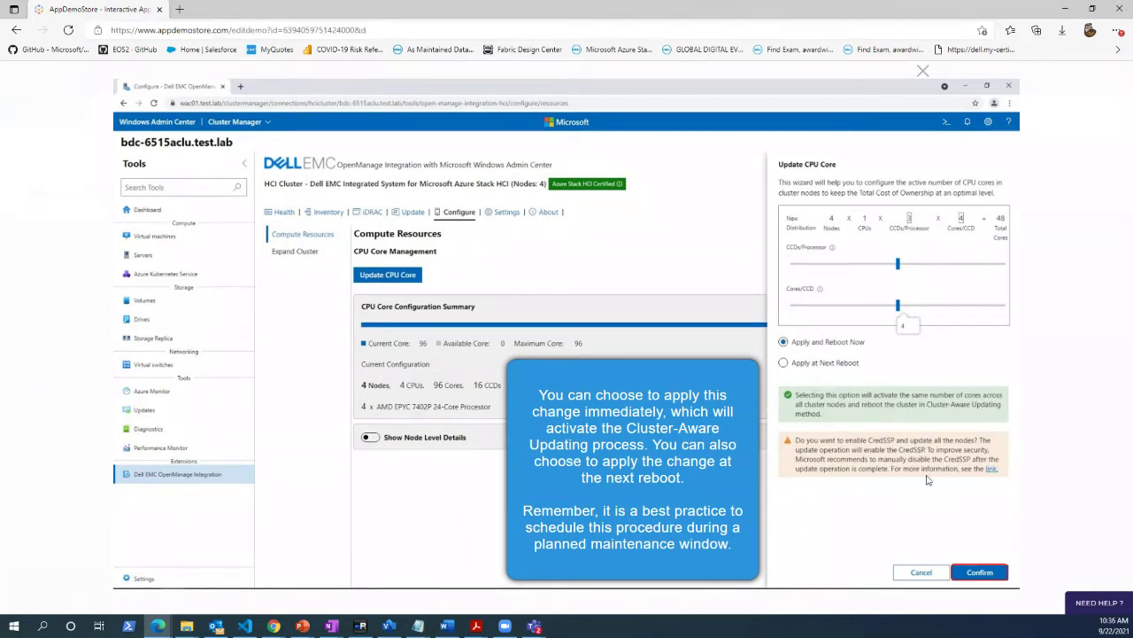
left_click(982, 575)
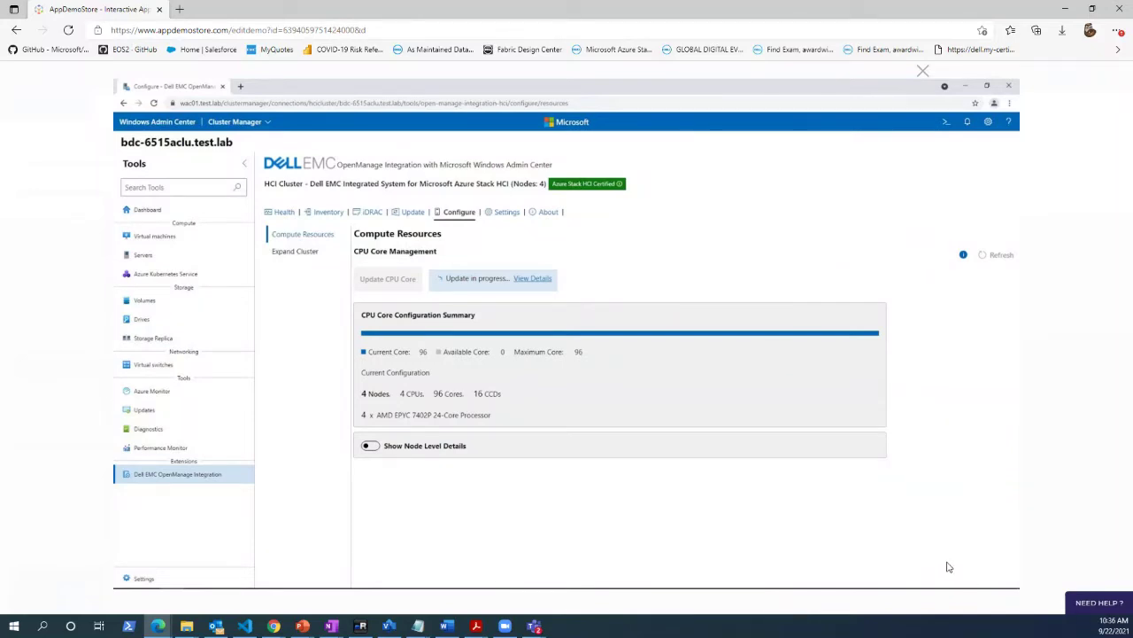
Step: View the CPU core update's per-node details, and check the cluster's roles and nodes in Failover Cluster Manager
left_click(532, 280)
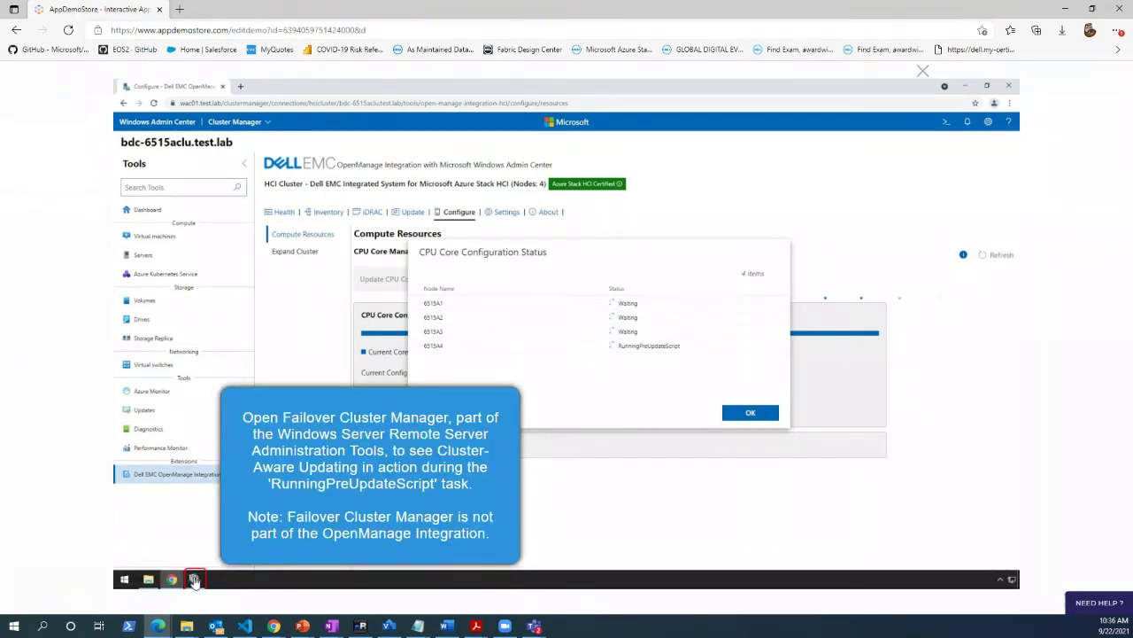
left_click(194, 580)
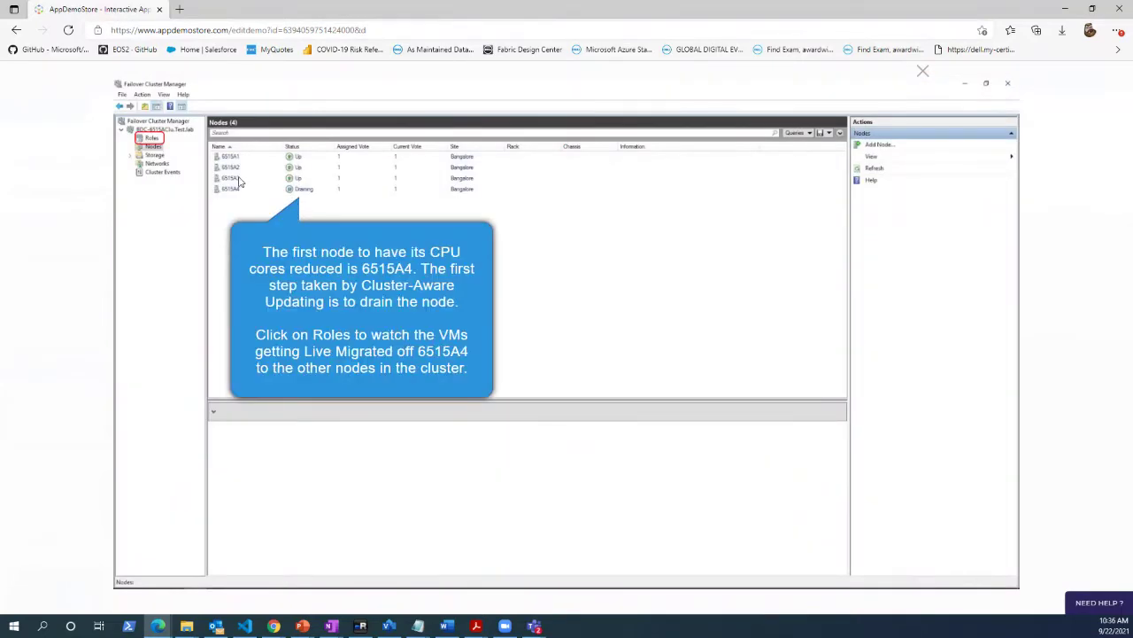
left_click(146, 140)
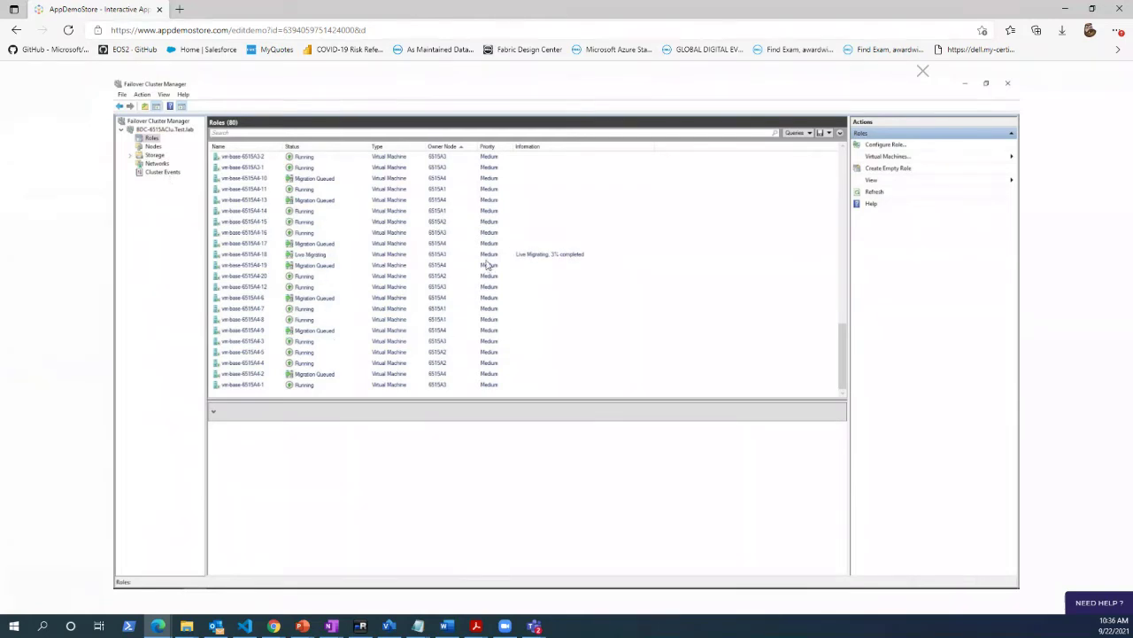
left_click(152, 147)
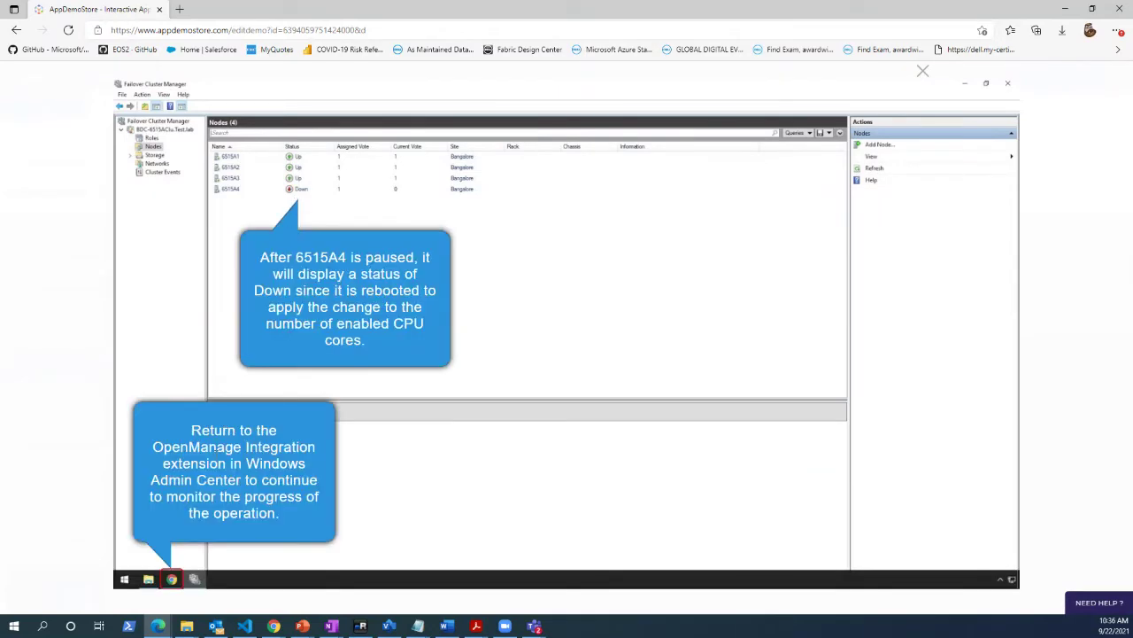
Step: Monitor the core configuration status in Windows Admin Center, recheck the nodes in Failover Cluster Manager, and close the status dialog
left_click(170, 580)
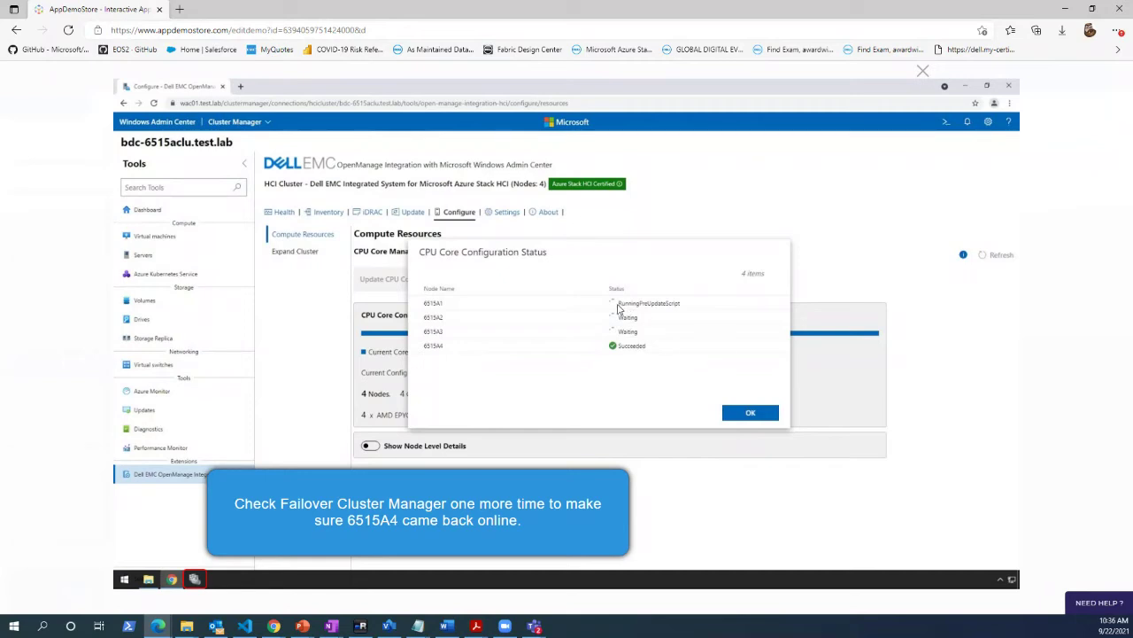
left_click(195, 579)
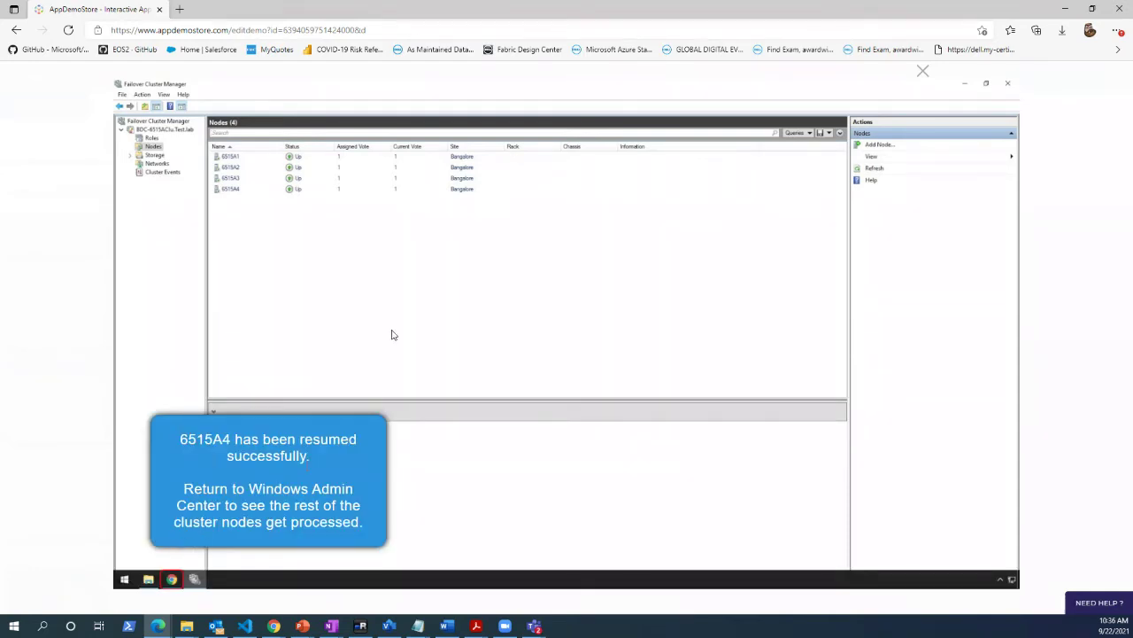
left_click(171, 580)
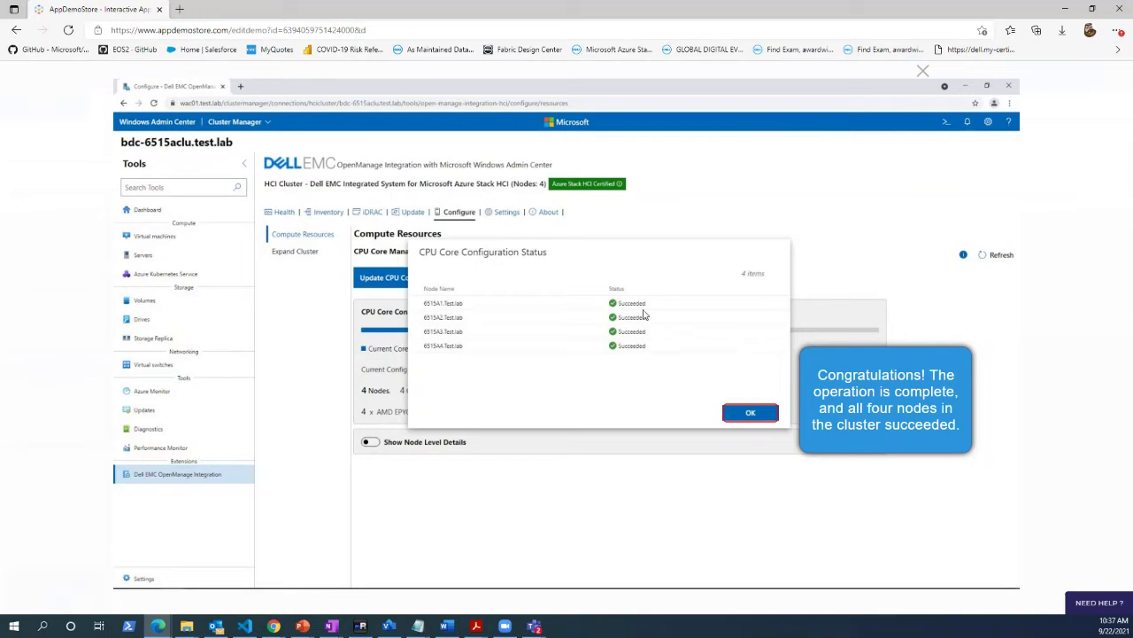
left_click(741, 415)
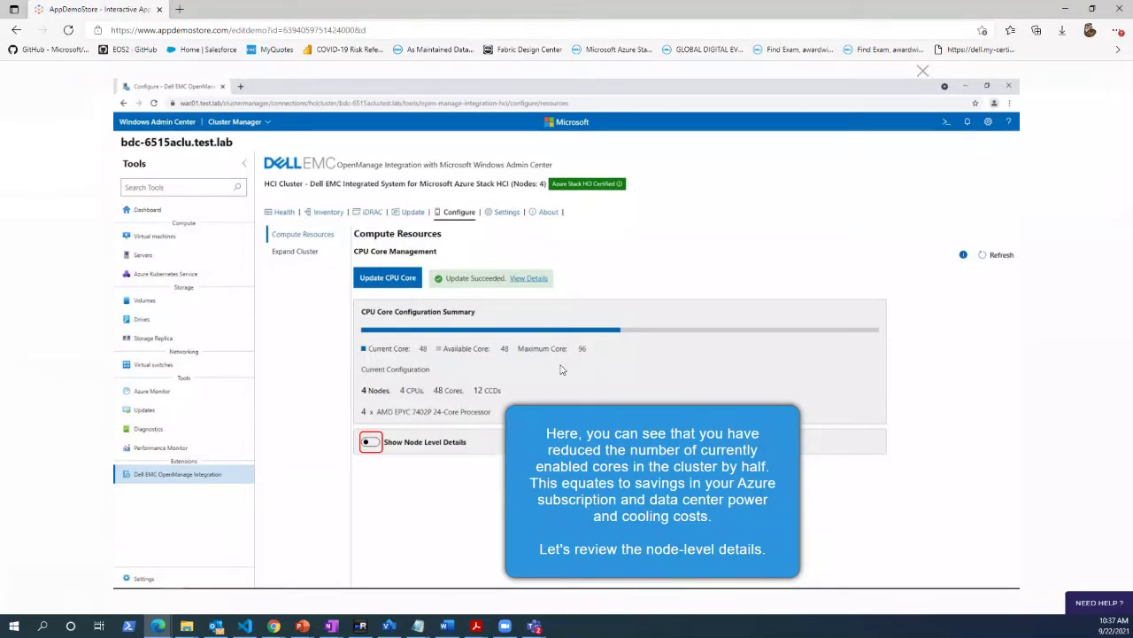
Step: Show the node-level details and inspect the advanced CPU settings of node 6515A1.Test.lab
left_click(370, 443)
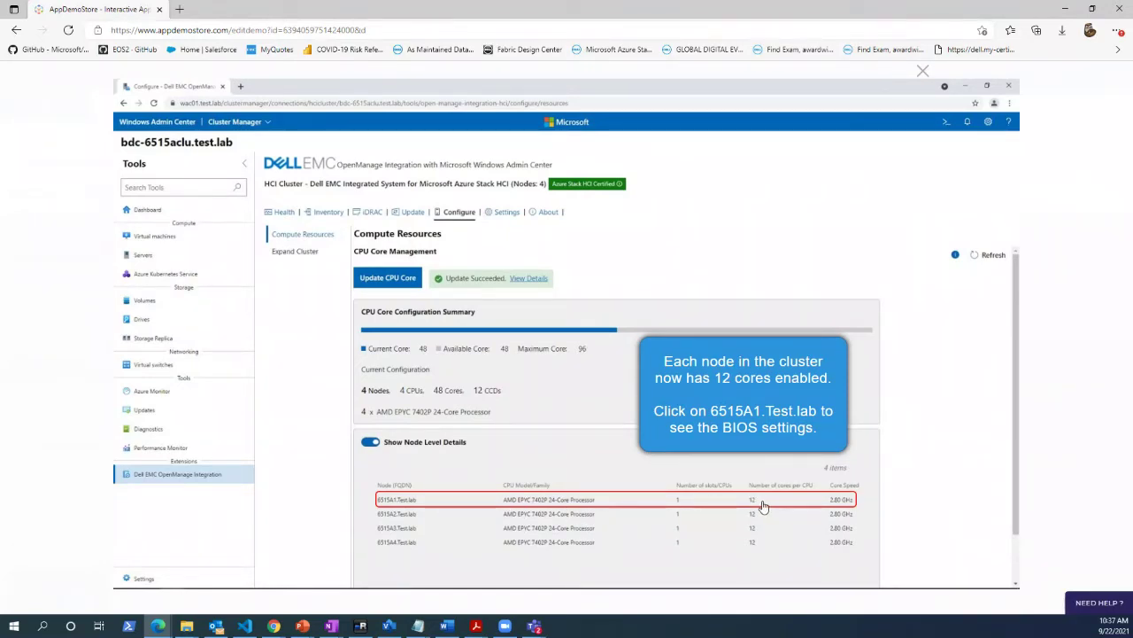
left_click(570, 501)
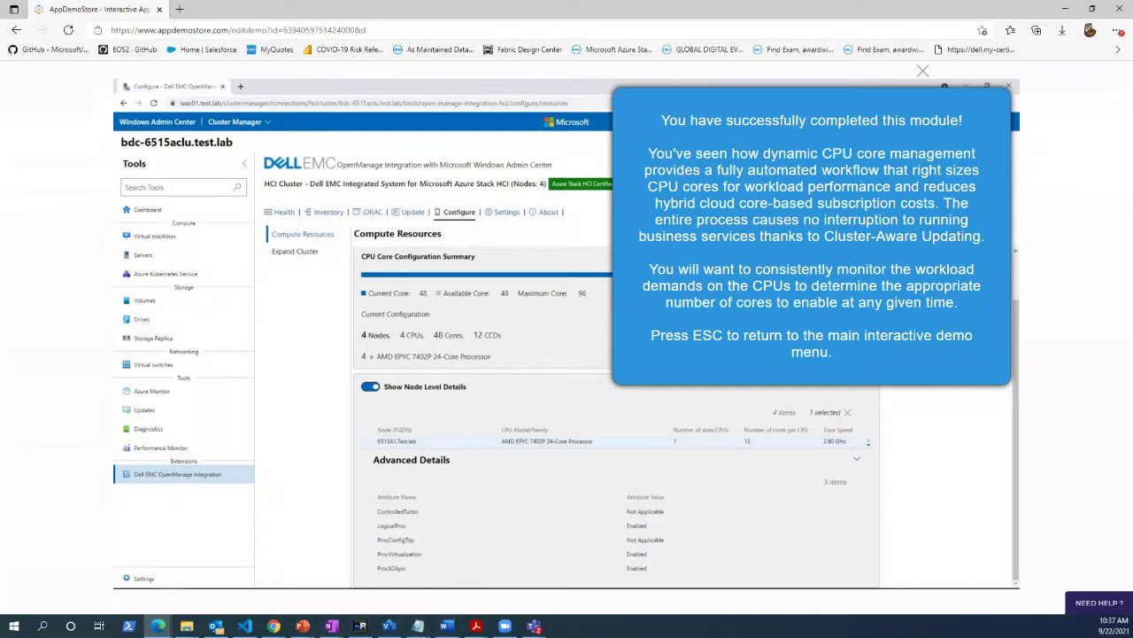
Step: Switch to the PowerPoint slide show and reveal the content of the CPU cores management slide
left_click(302, 625)
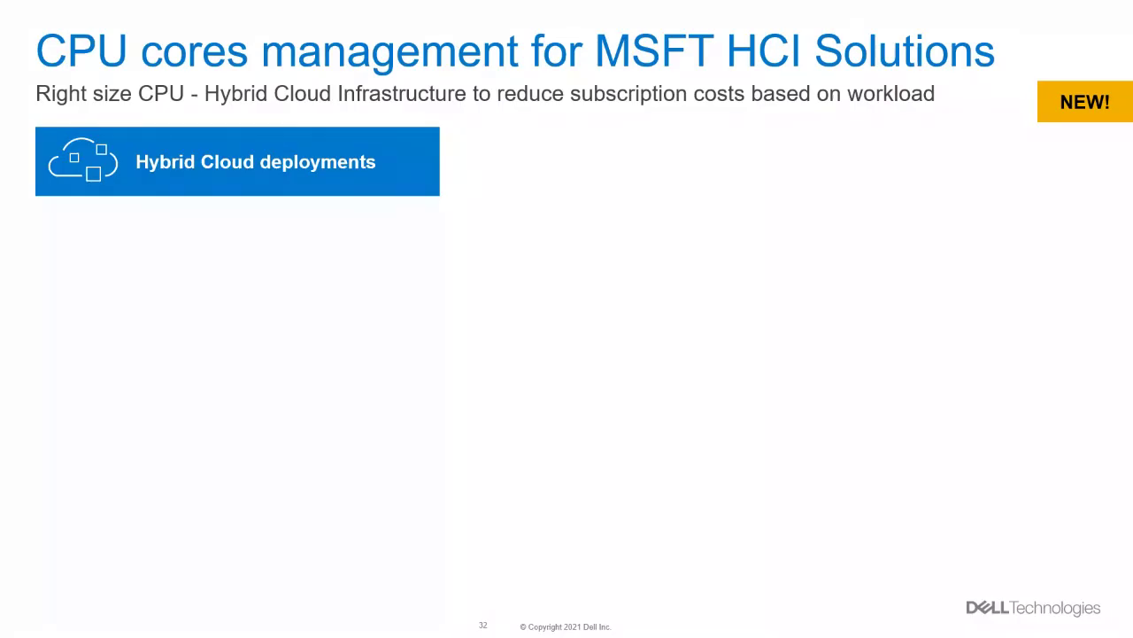
key("Right")
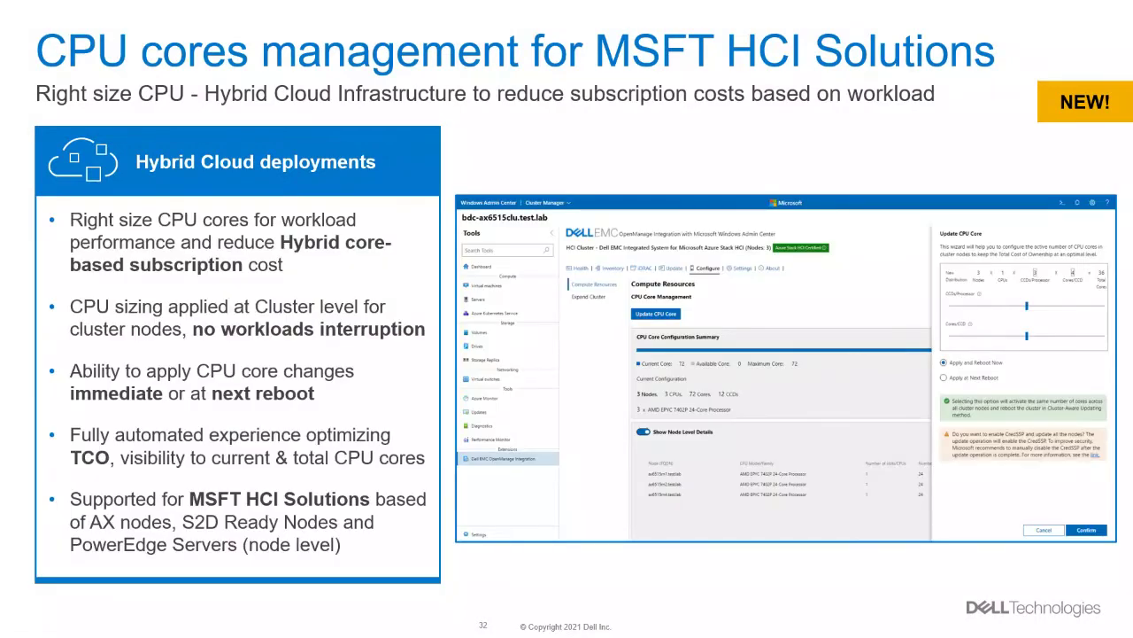